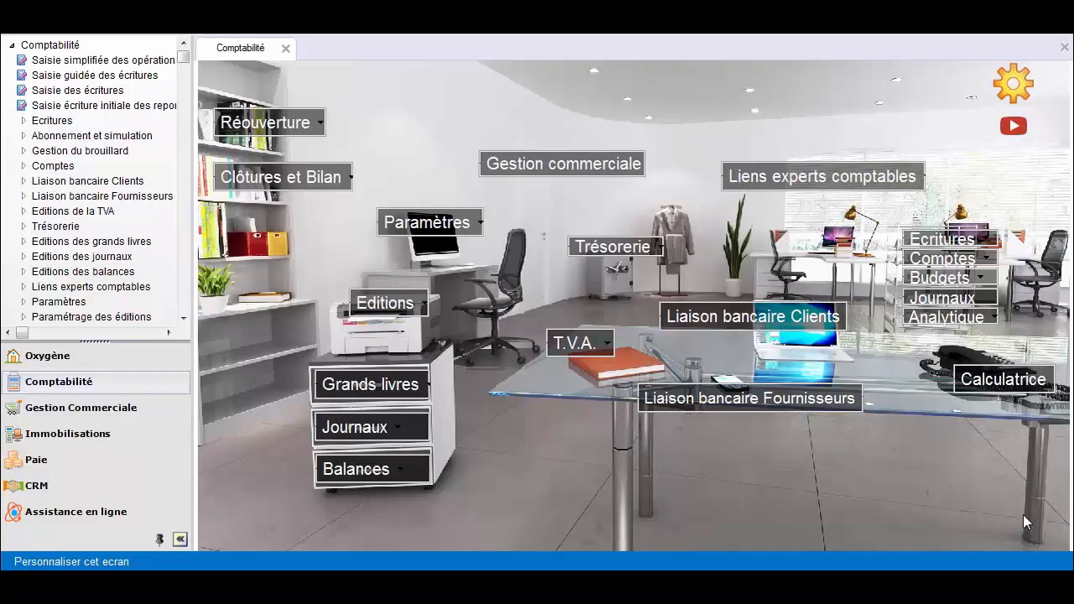
# Step: Open the Paramètres menu to show the dossier-specific settings
pyautogui.click(458, 228)
# Step: Review the Exercice fiscal year dates and the 07 account number length in Paramètres généraux, then close it
pyautogui.moveTo(521, 250)
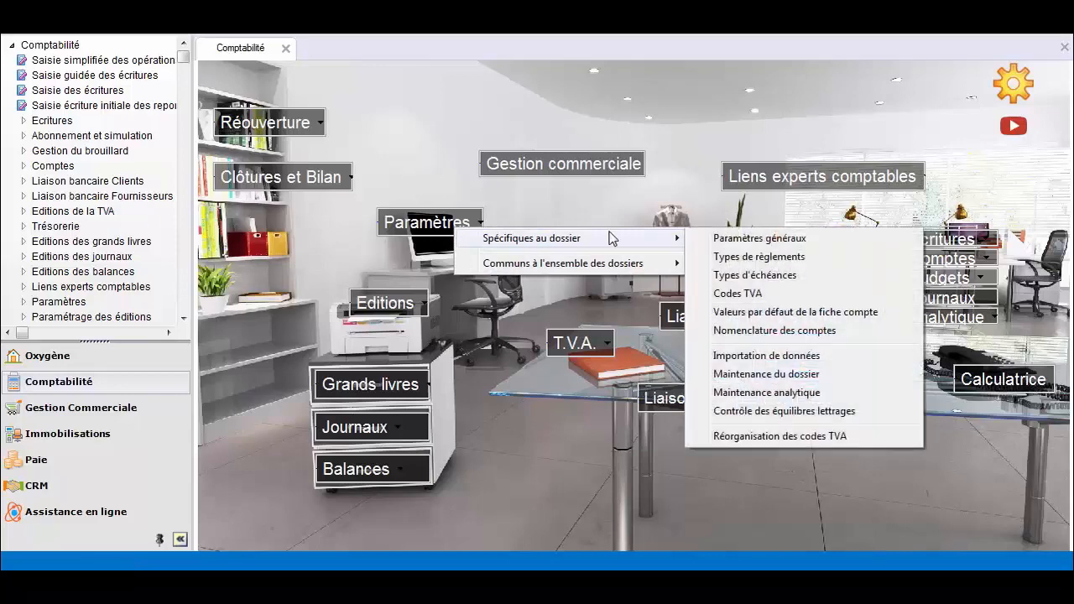
pyautogui.click(804, 240)
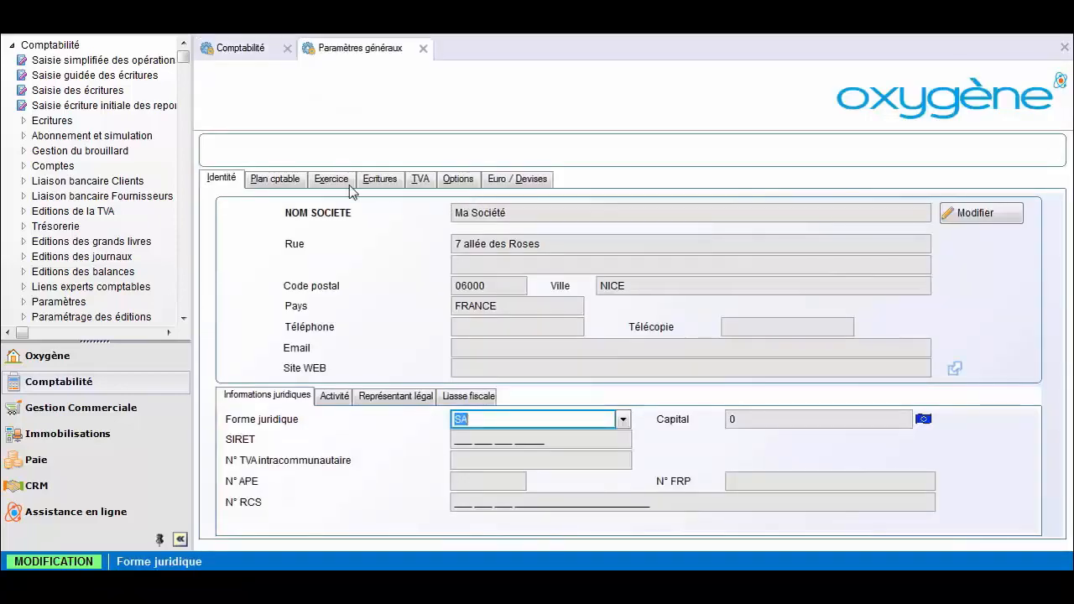
pyautogui.click(331, 177)
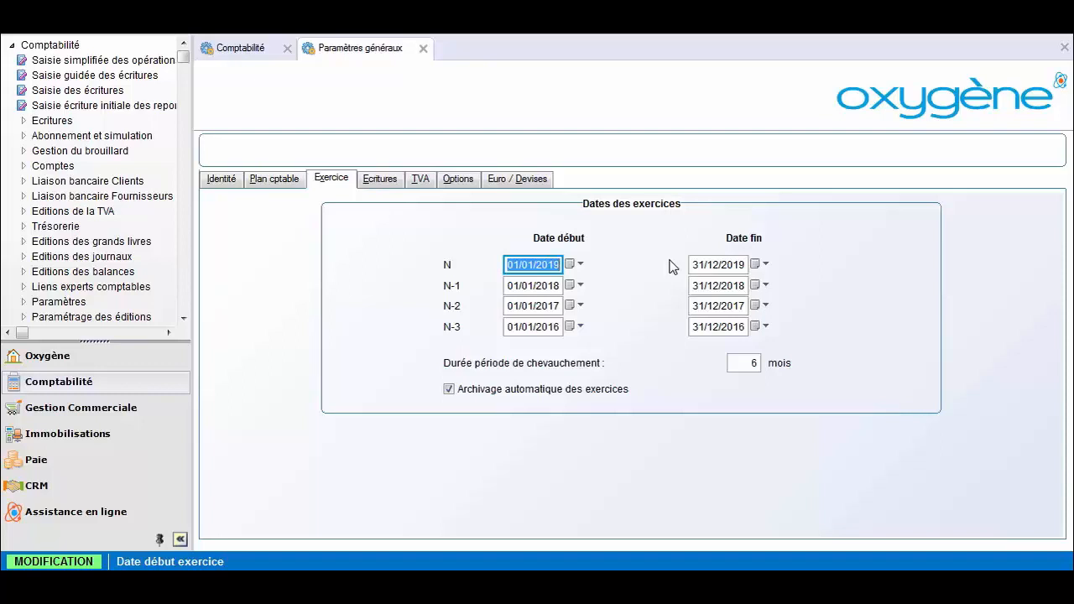
pyautogui.click(287, 185)
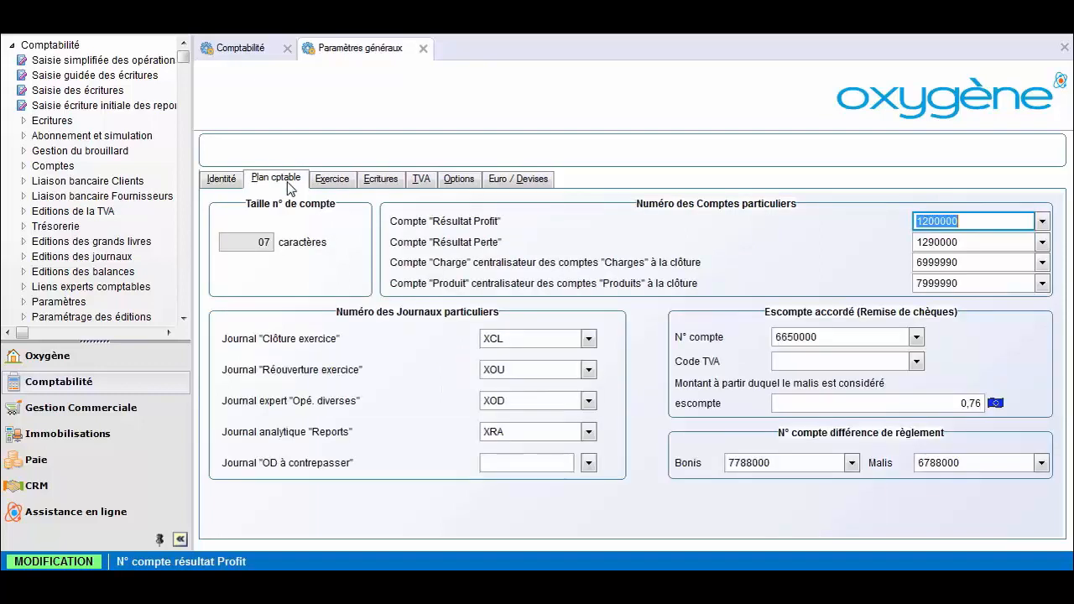
pyautogui.click(255, 242)
pyautogui.moveTo(259, 241); pyautogui.dragTo(285, 241)
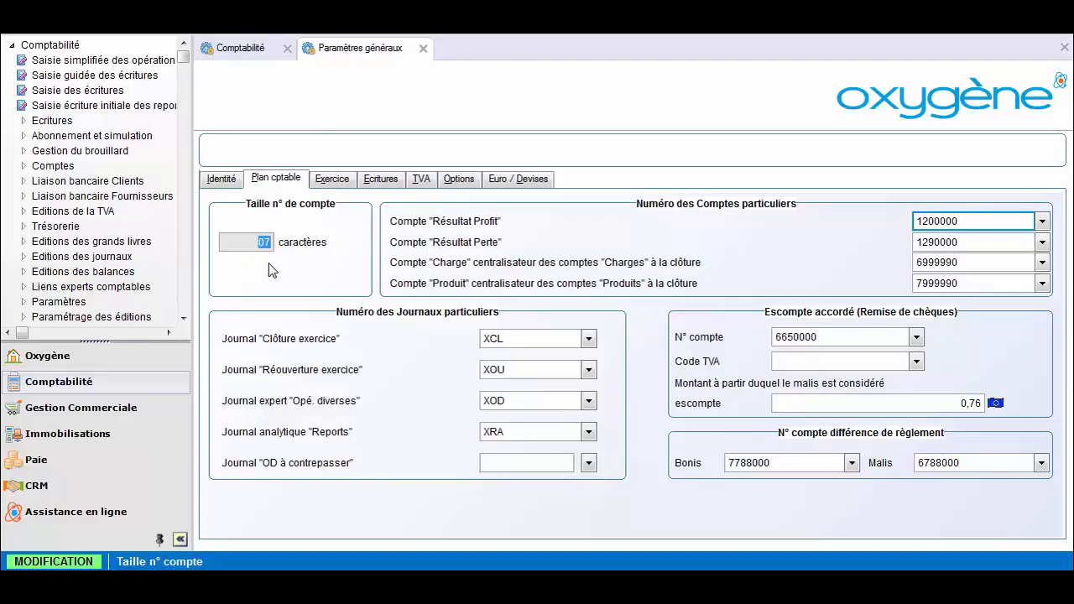
pyautogui.click(423, 50)
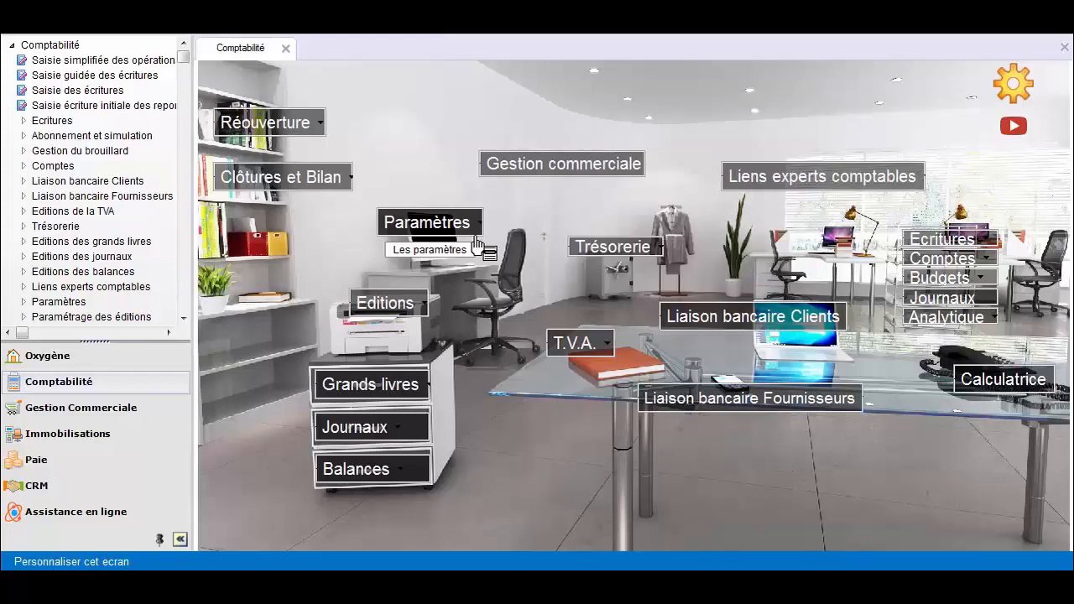
# Step: Open the journal list, try renaming journal 70 Ventes to VEN, then select BQ Banque
pyautogui.click(941, 299)
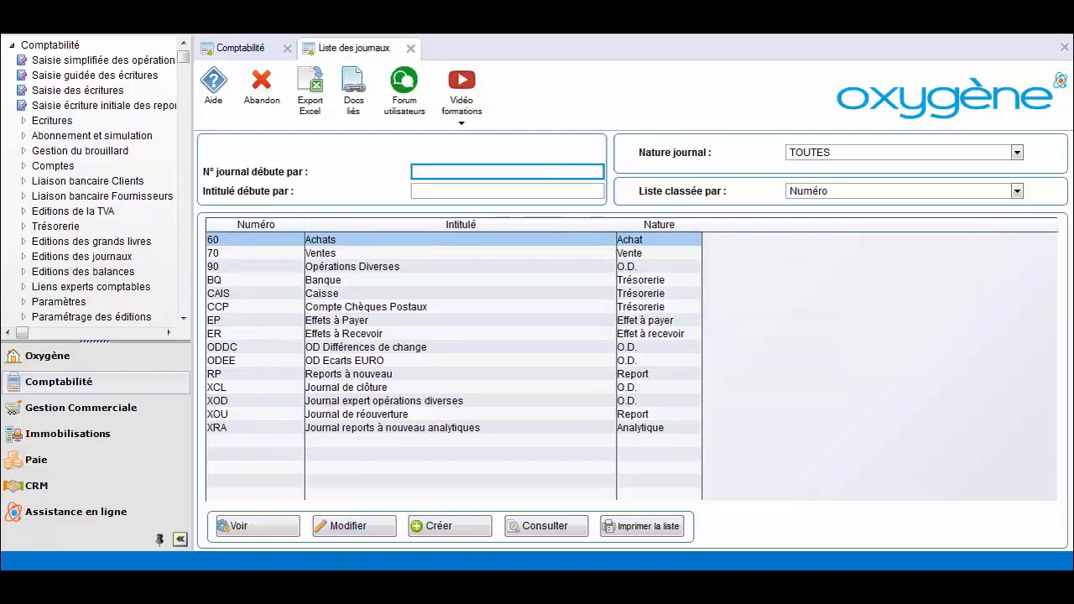
pyautogui.click(323, 581)
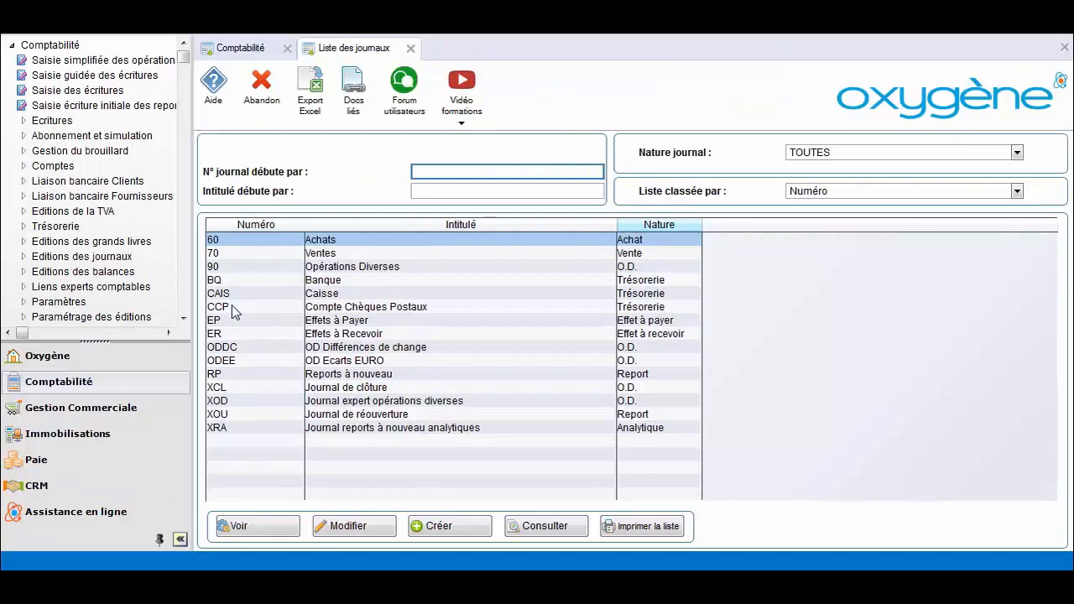
pyautogui.click(220, 254)
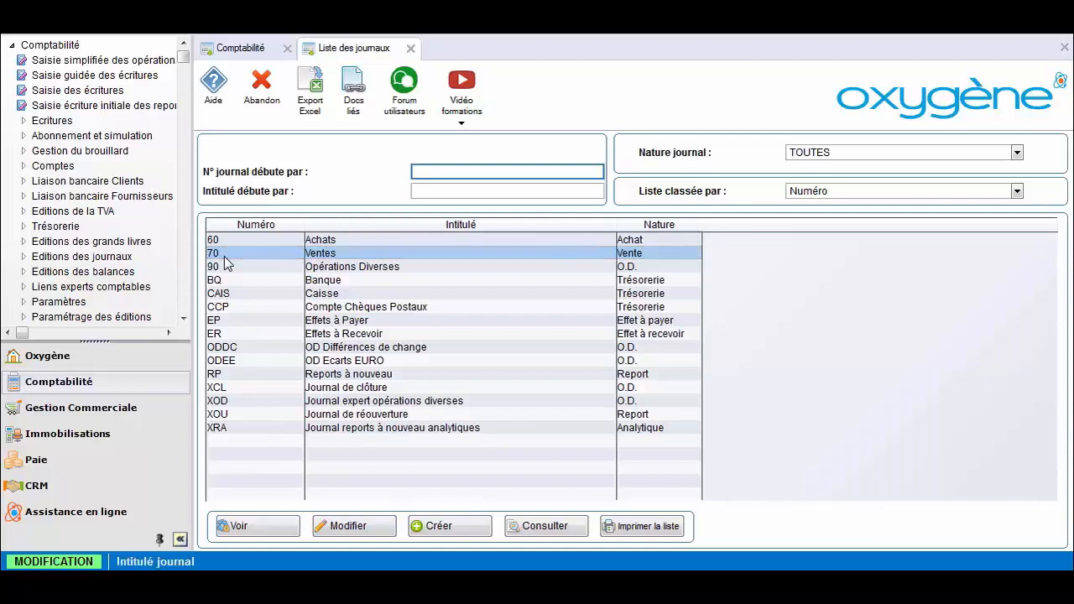
pyautogui.click(386, 189)
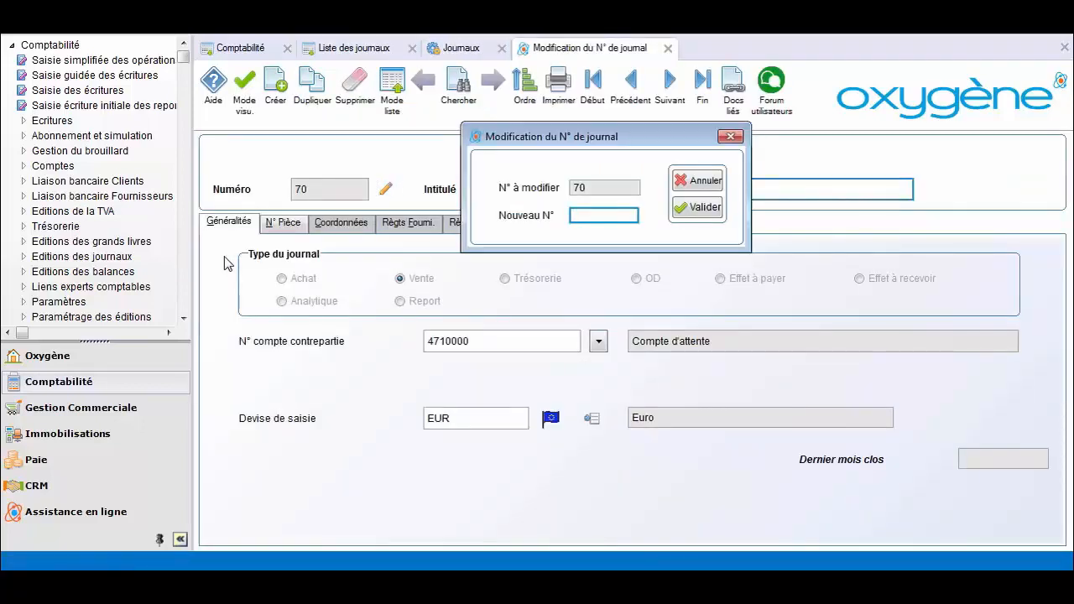
pyautogui.write('VEN')
pyautogui.press('Return')
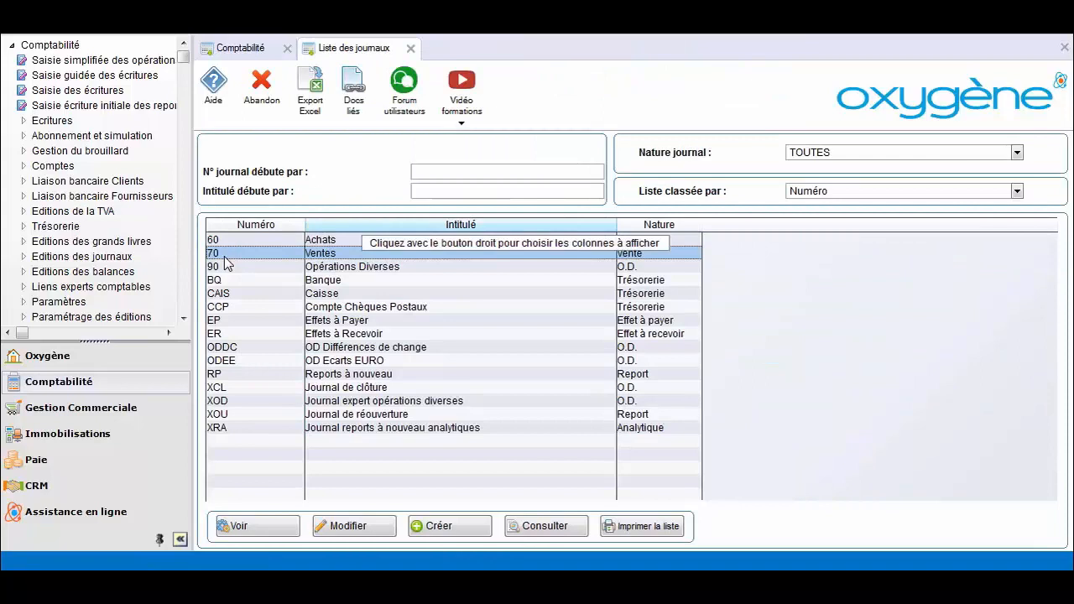
pyautogui.click(336, 281)
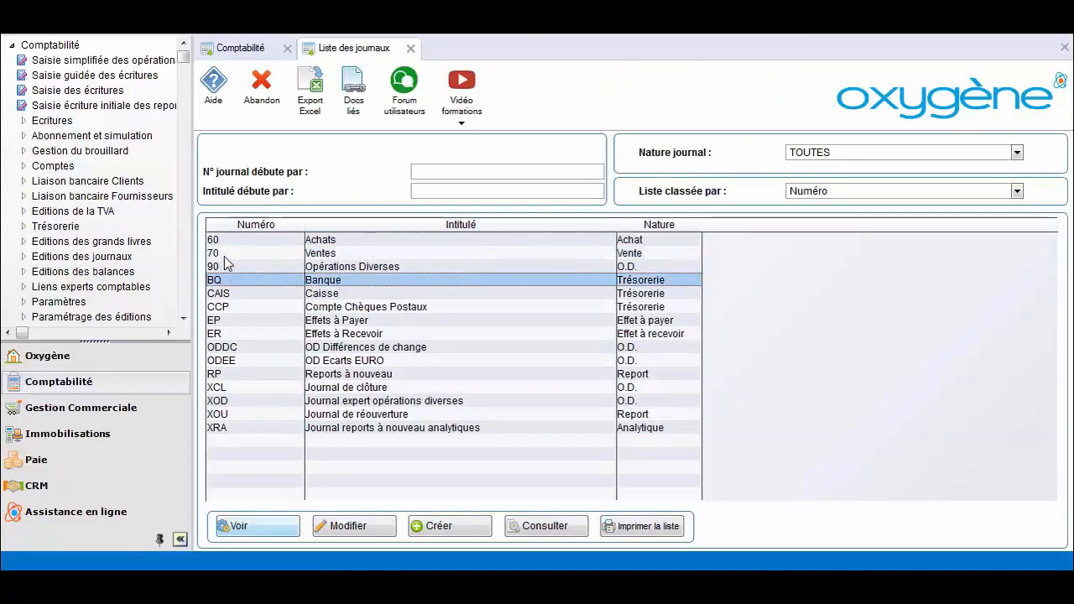
# Step: Inspect the BQ Banque journal's treasury account 5120000, then close the journal windows
pyautogui.doubleClick(224, 281)
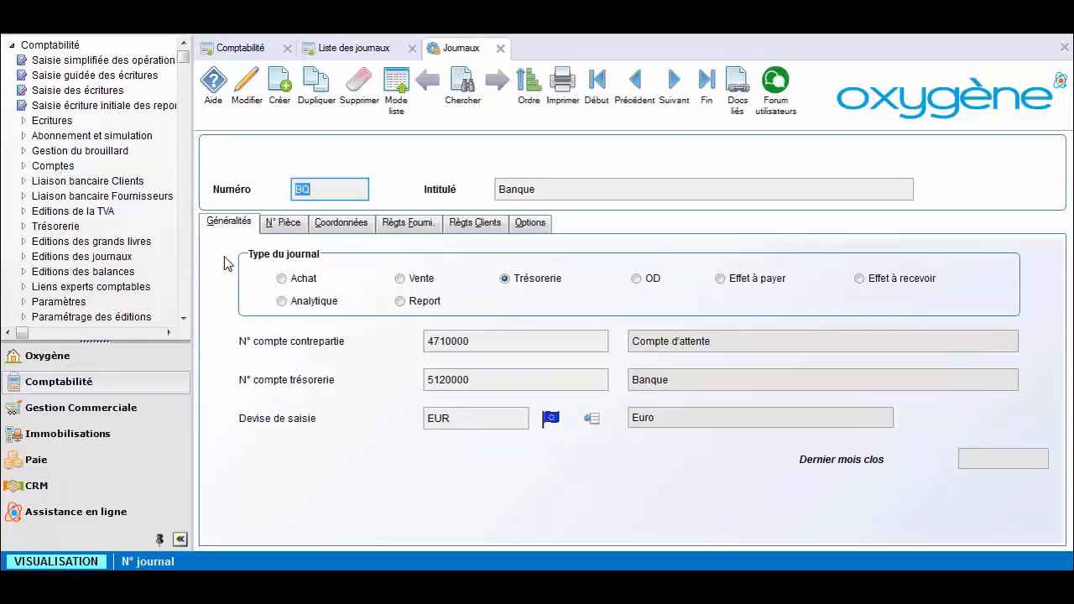
pyautogui.moveTo(475, 381); pyautogui.dragTo(427, 380)
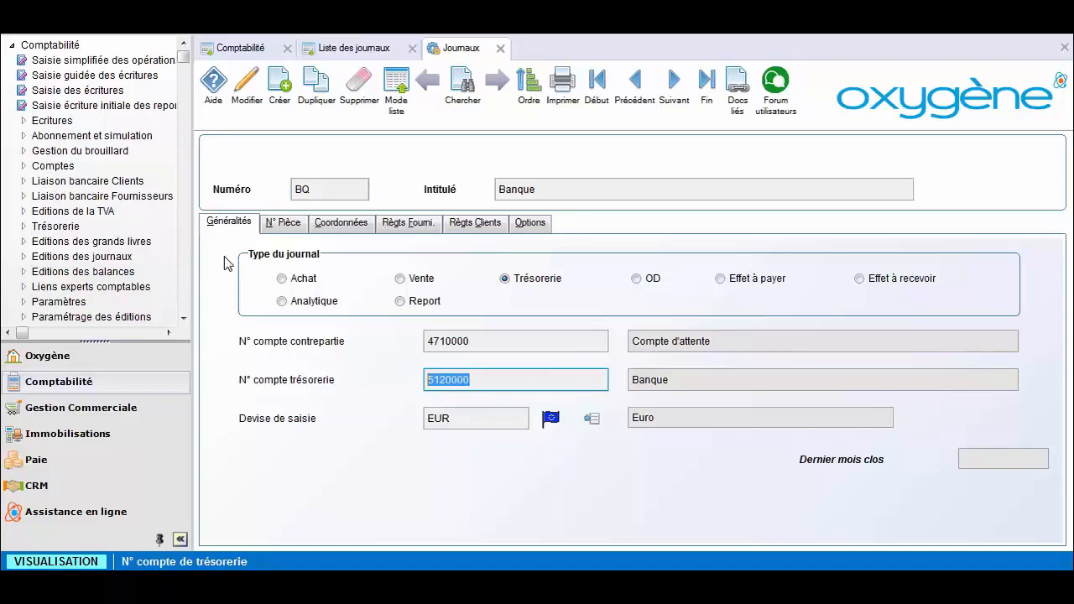
pyautogui.press('F2')
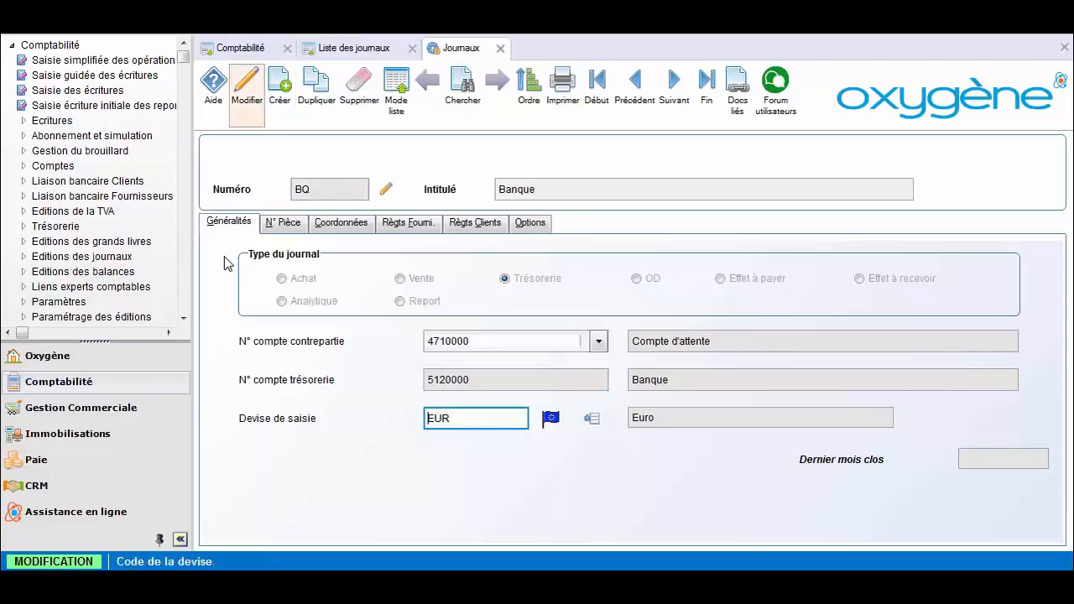
pyautogui.click(244, 88)
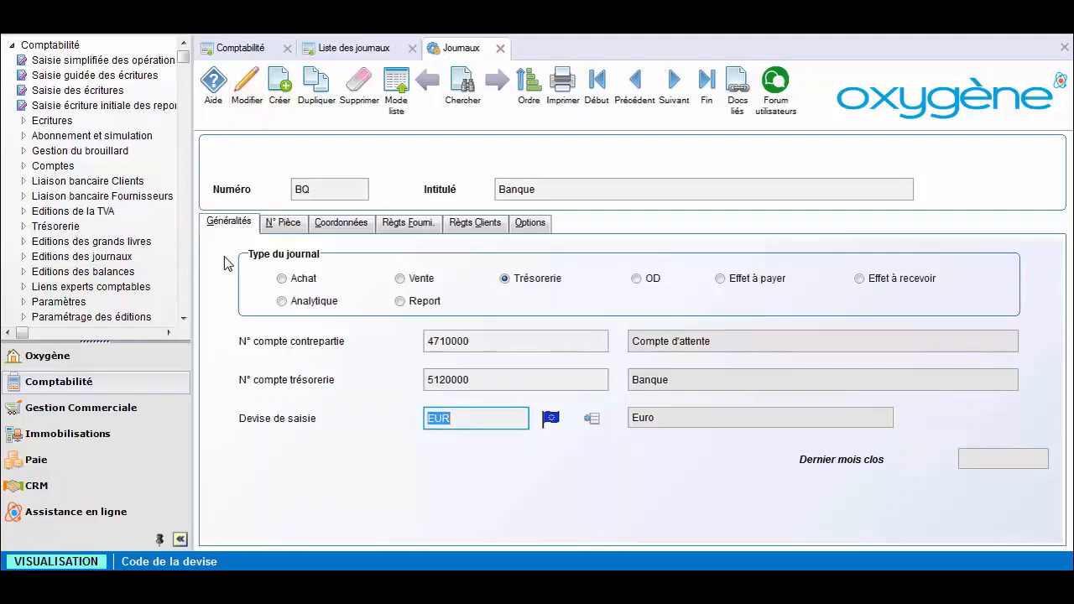
pyautogui.click(501, 48)
pyautogui.click(410, 48)
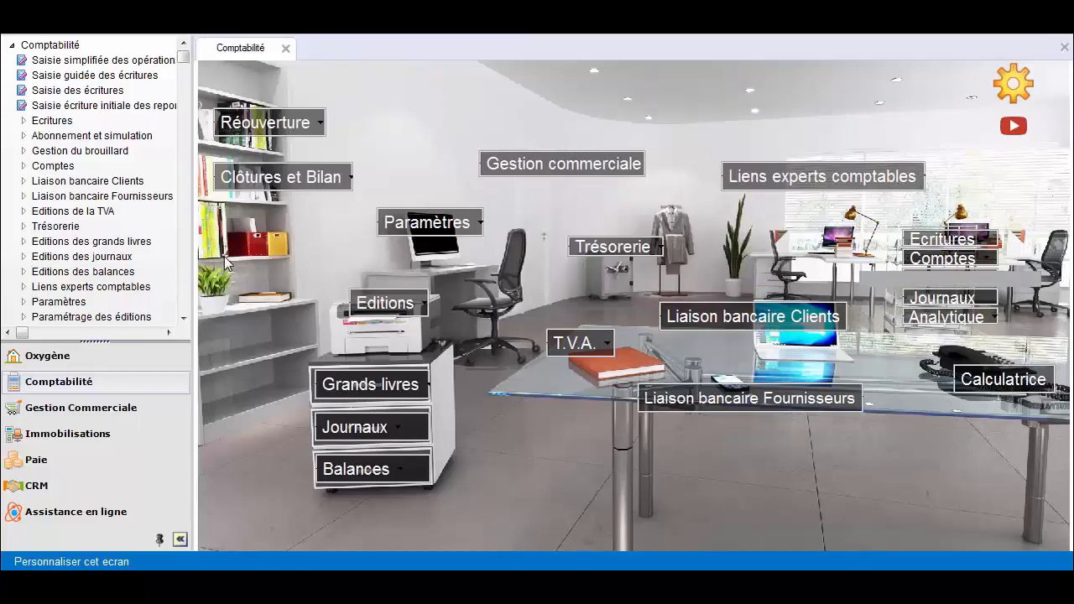
pyautogui.click(948, 258)
pyautogui.click(911, 376)
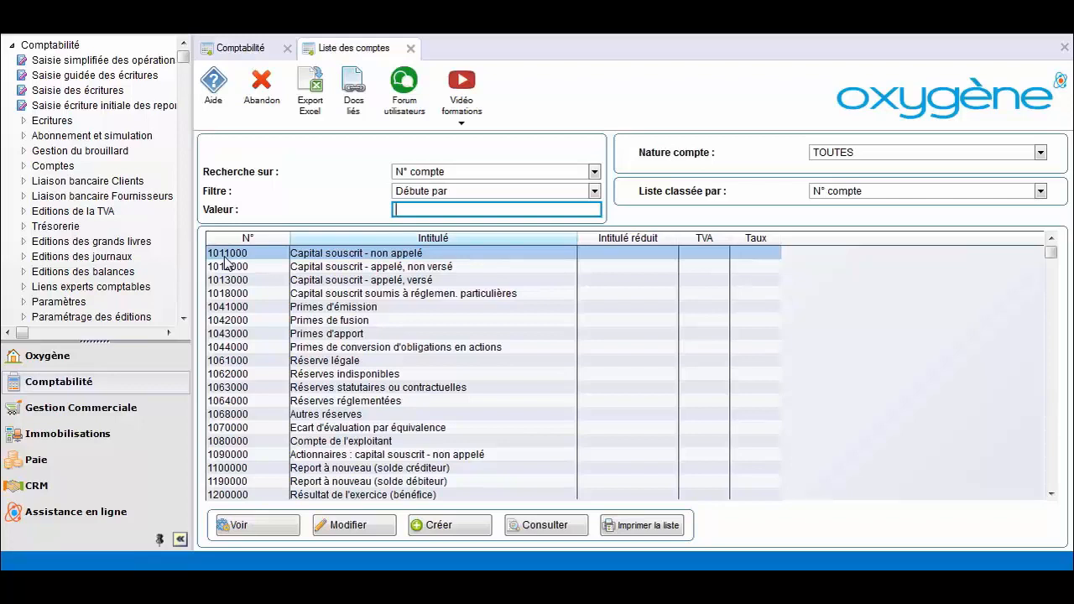
pyautogui.write('512')
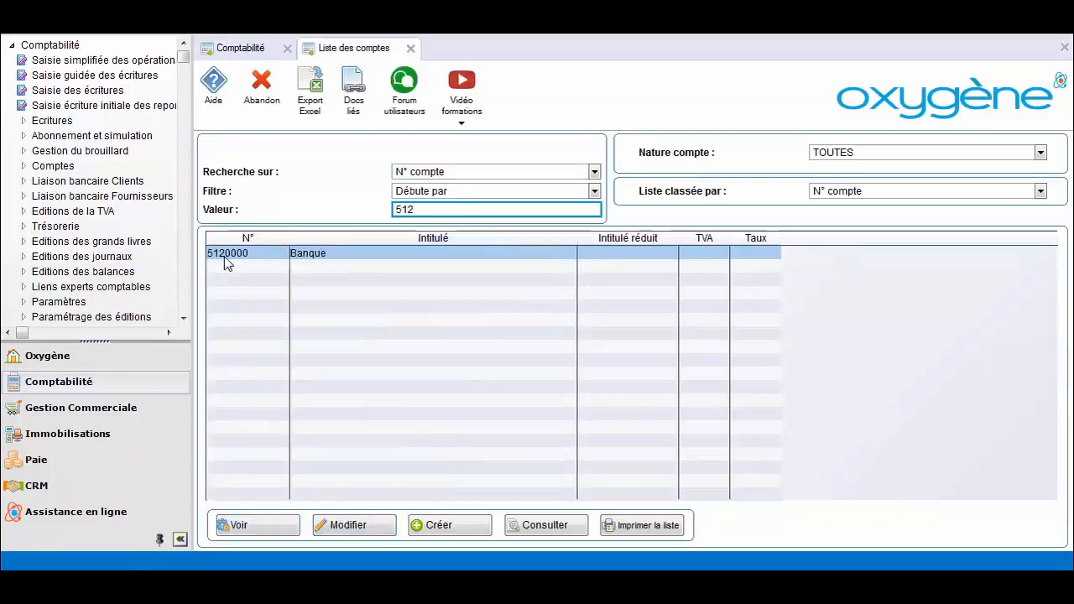
pyautogui.doubleClick(224, 256)
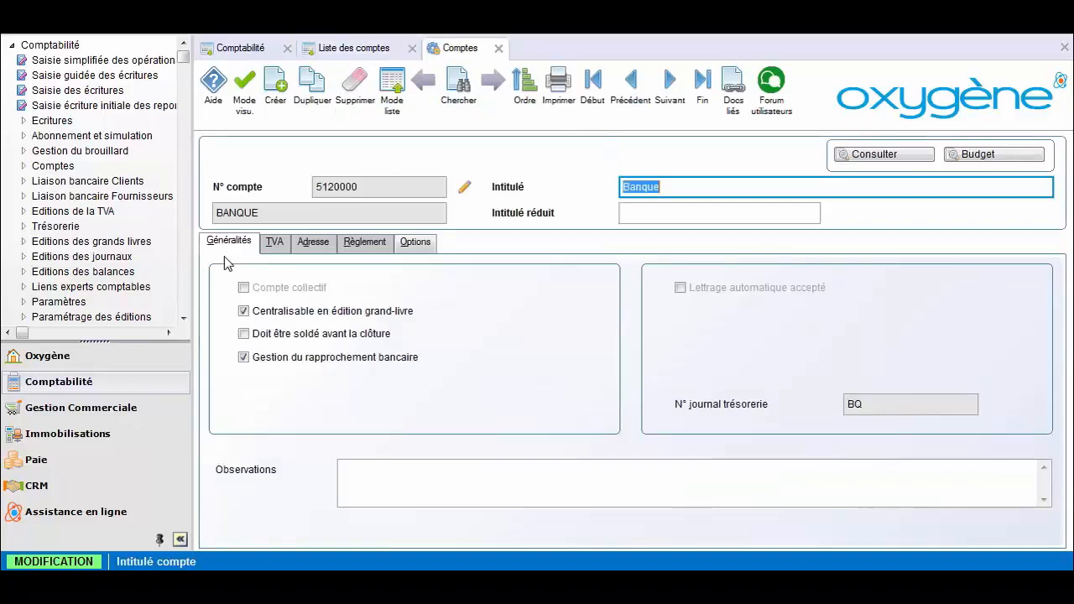
pyautogui.hotkey('shift', 'Tab')
pyautogui.press('Return')
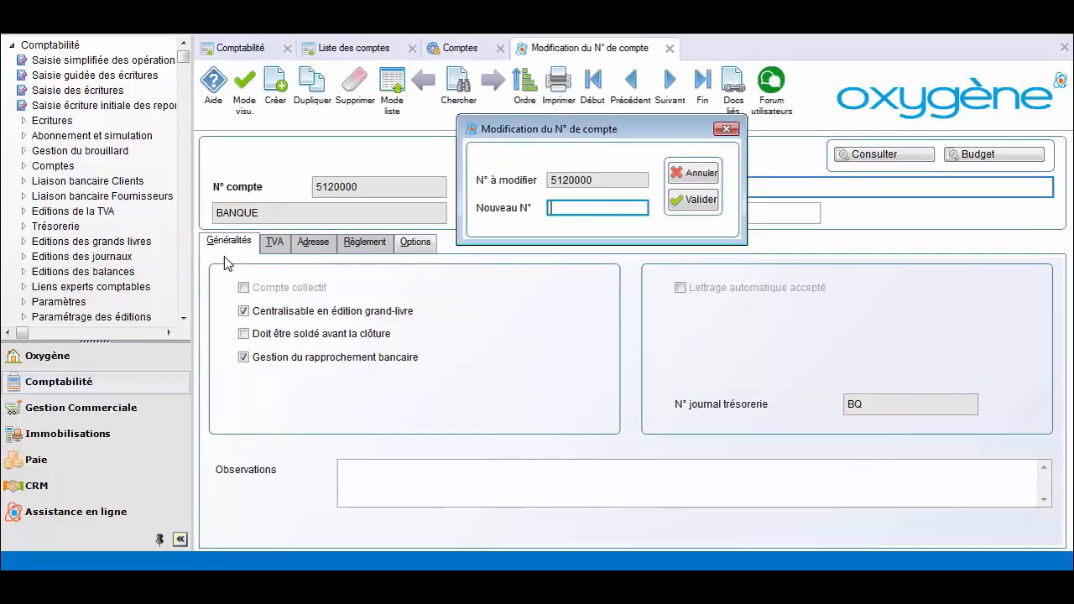
pyautogui.press('Escape')
pyautogui.press('Escape')
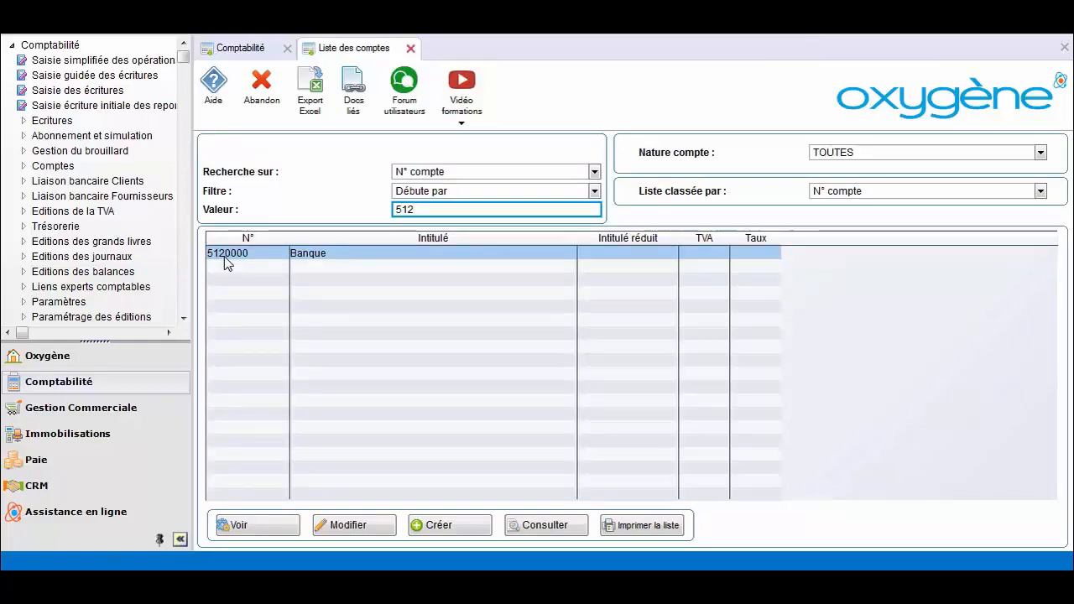
pyautogui.press('Escape')
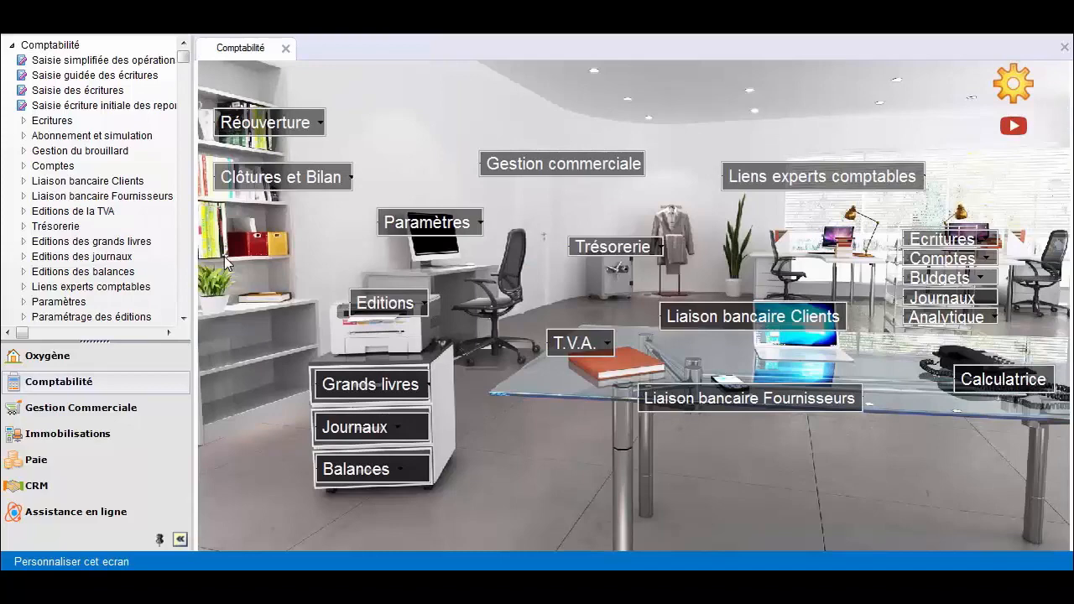
# Step: Open Importation de données for Import écritures format FEC and start browsing for the file
pyautogui.click(411, 225)
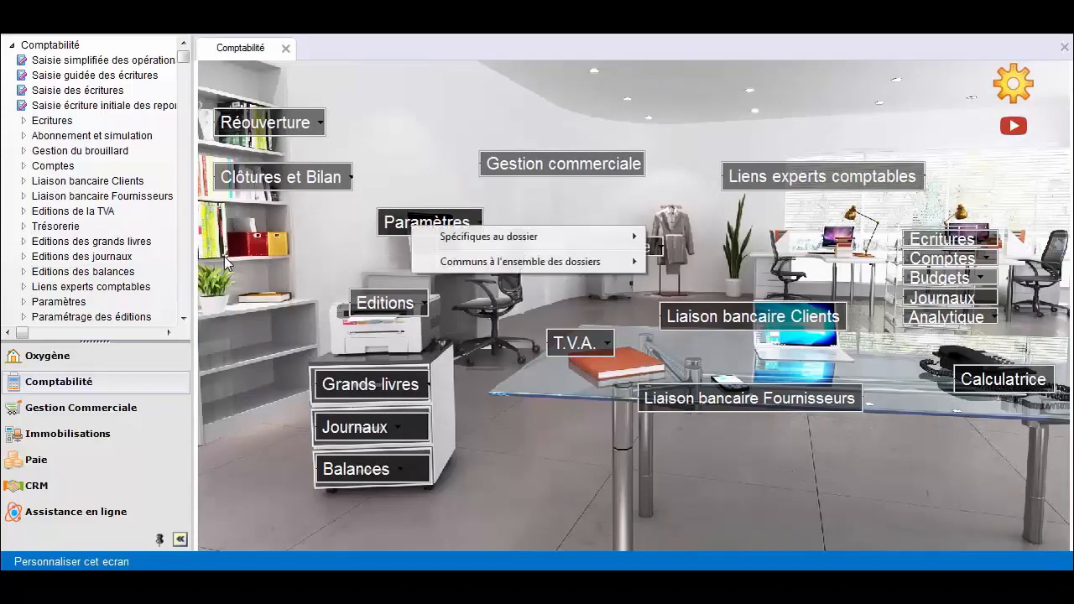
pyautogui.moveTo(489, 236)
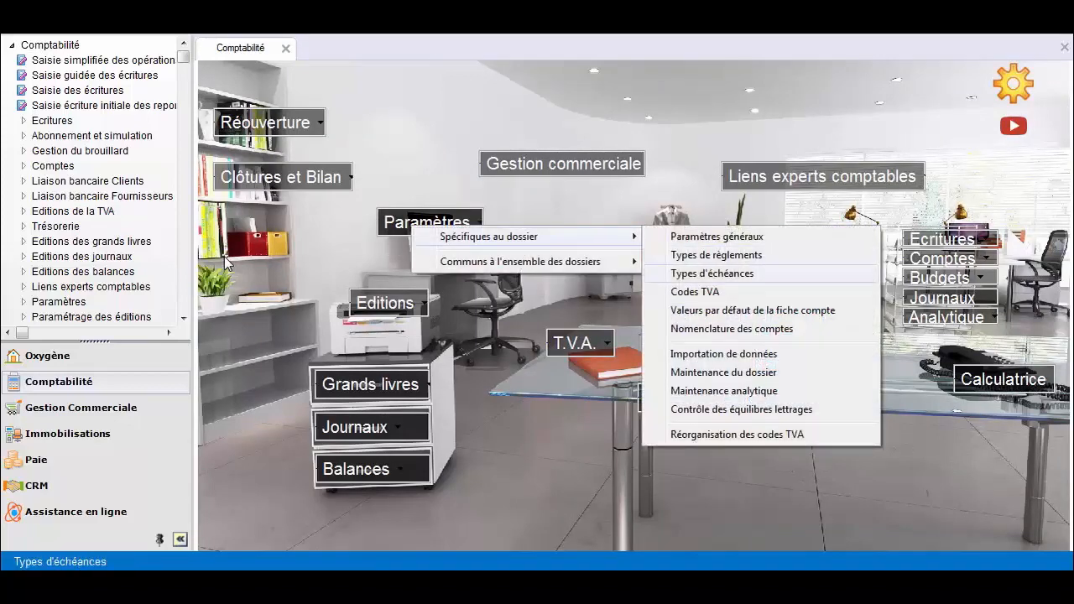
pyautogui.click(723, 354)
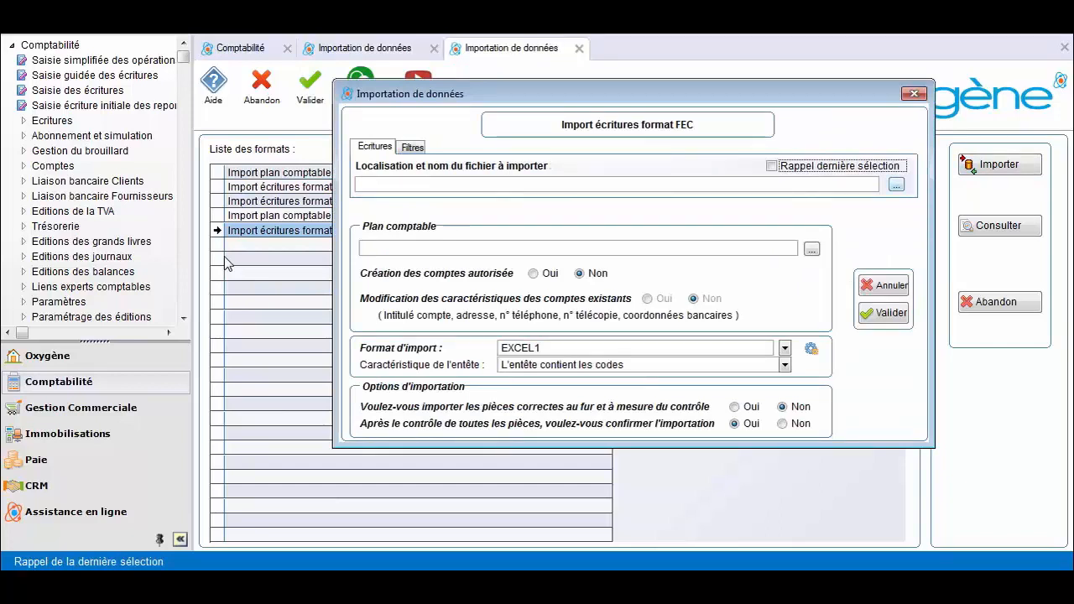
pyautogui.press('Tab')
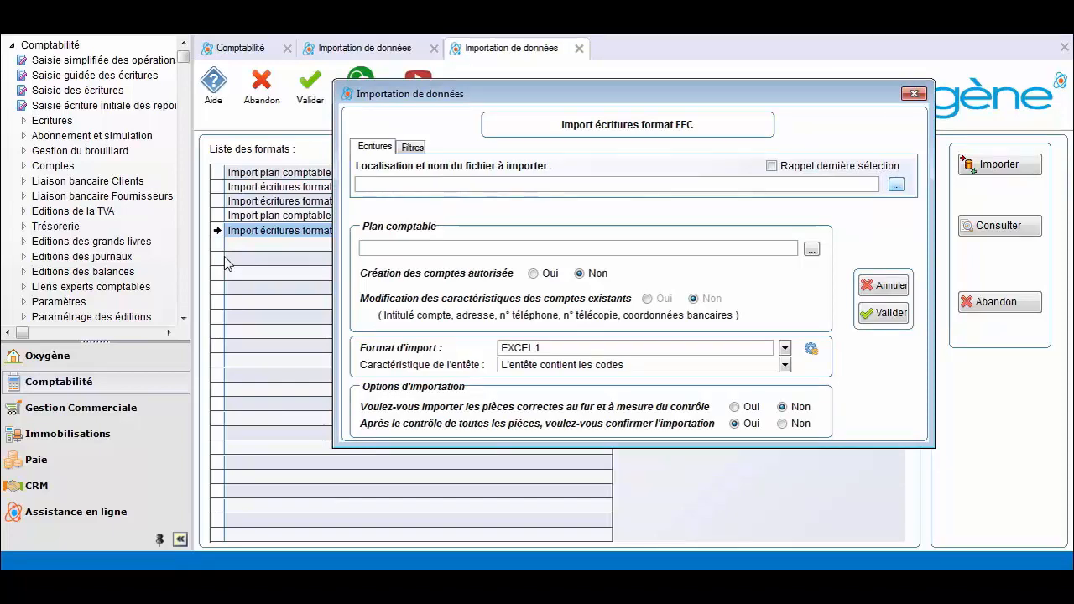
pyautogui.press('Return')
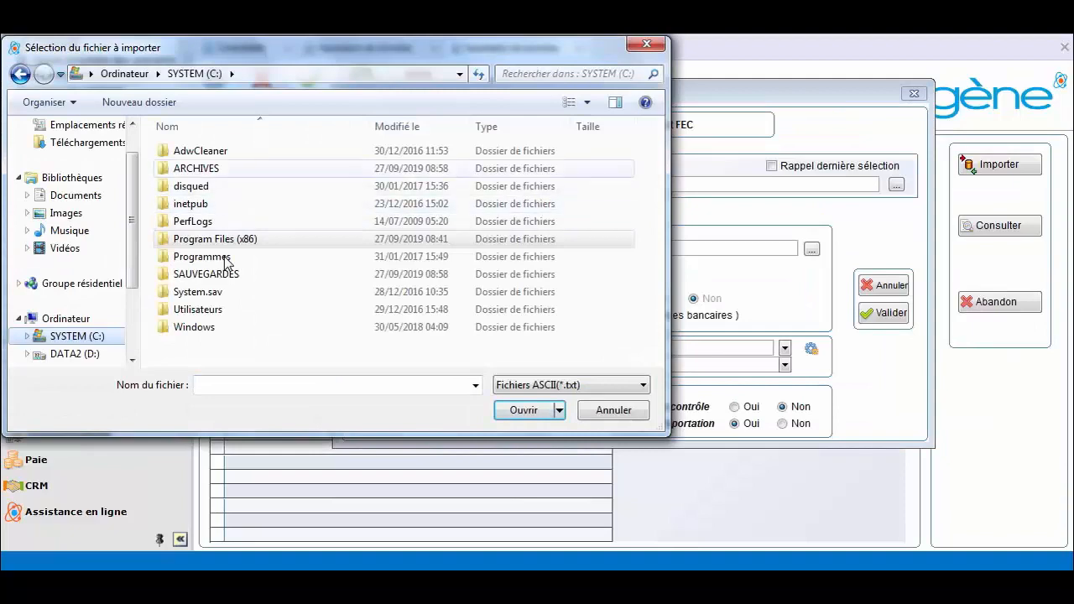
pyautogui.doubleClick(196, 169)
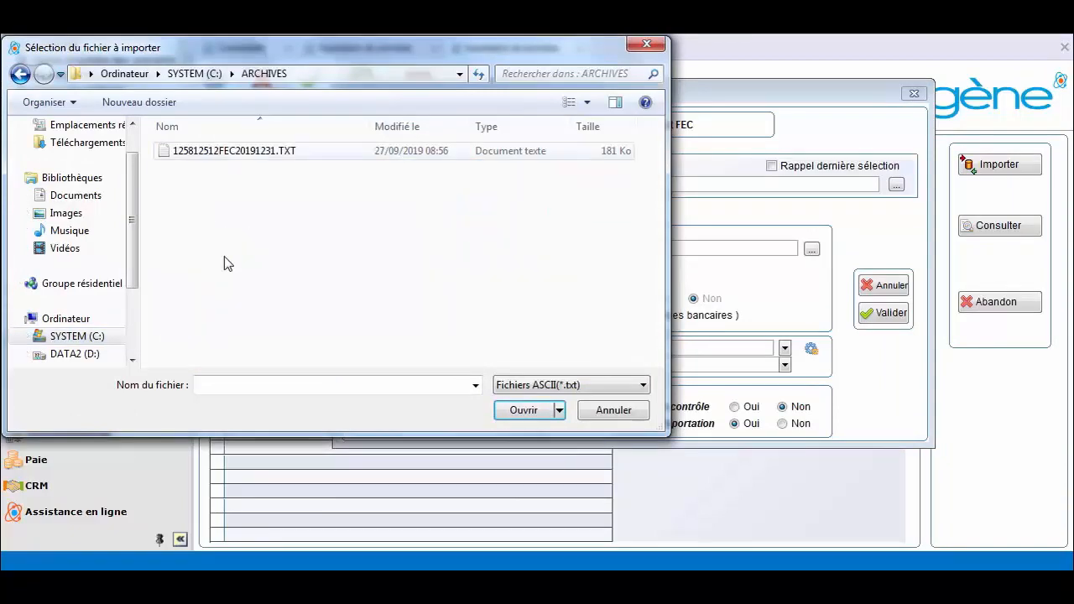
pyautogui.doubleClick(226, 150)
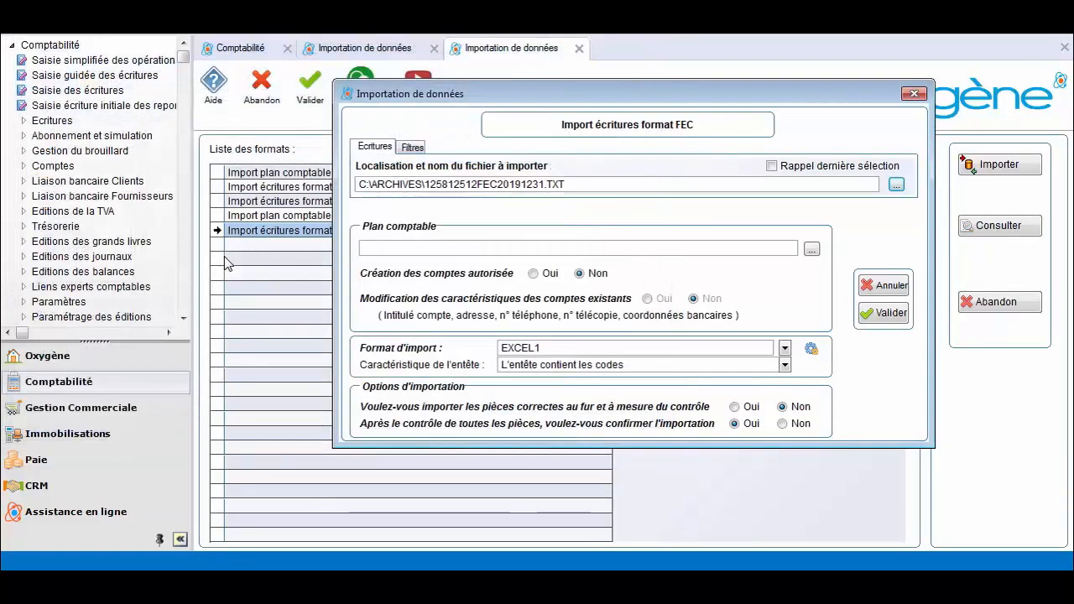
pyautogui.moveTo(567, 185); pyautogui.dragTo(359, 184)
pyautogui.hotkey('ctrl', 'c')
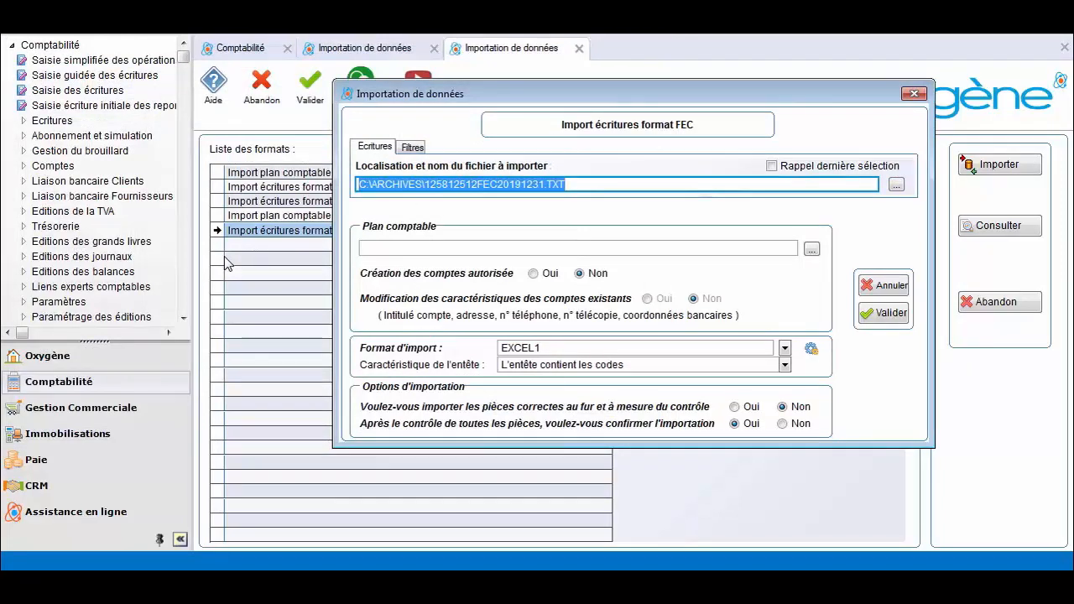
pyautogui.click(579, 248)
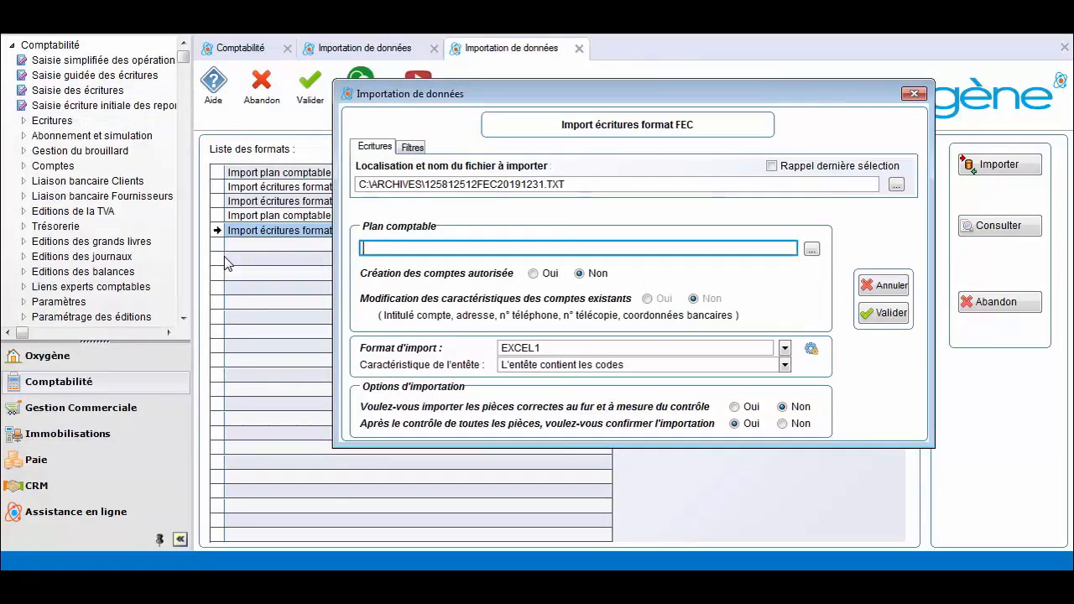
pyautogui.hotkey('ctrl', 'v')
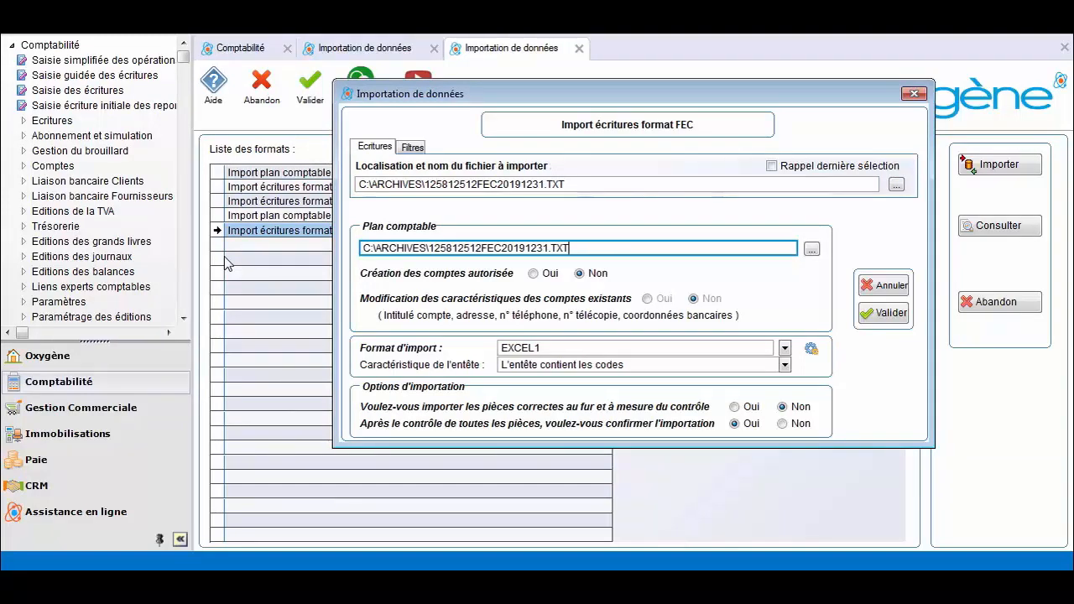
# Step: Set account creation and account updates to Oui, then launch the import
pyautogui.click(534, 272)
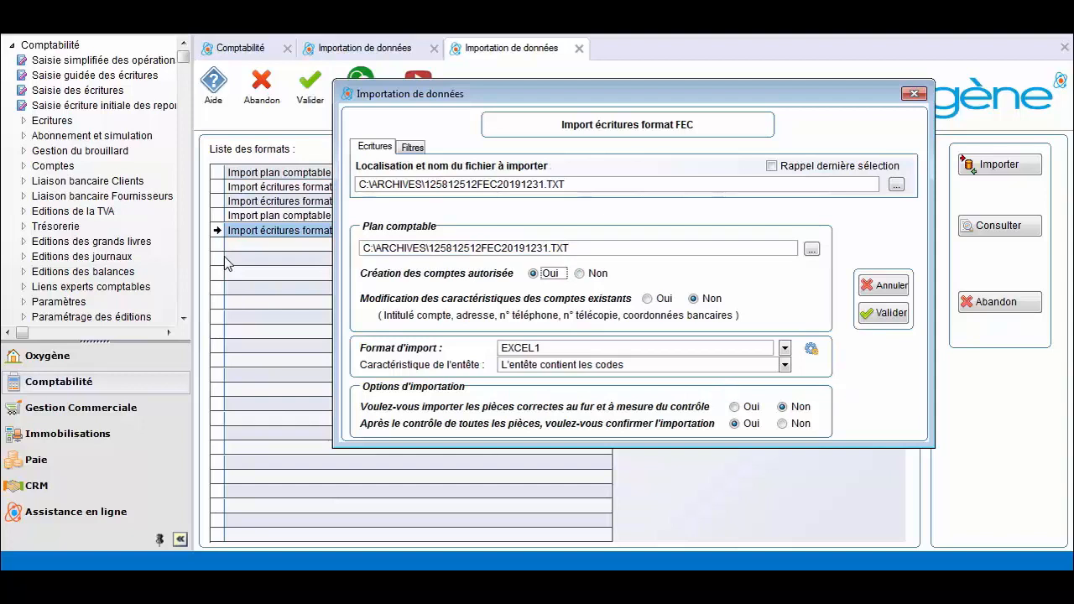
pyautogui.click(647, 298)
pyautogui.press('Tab')
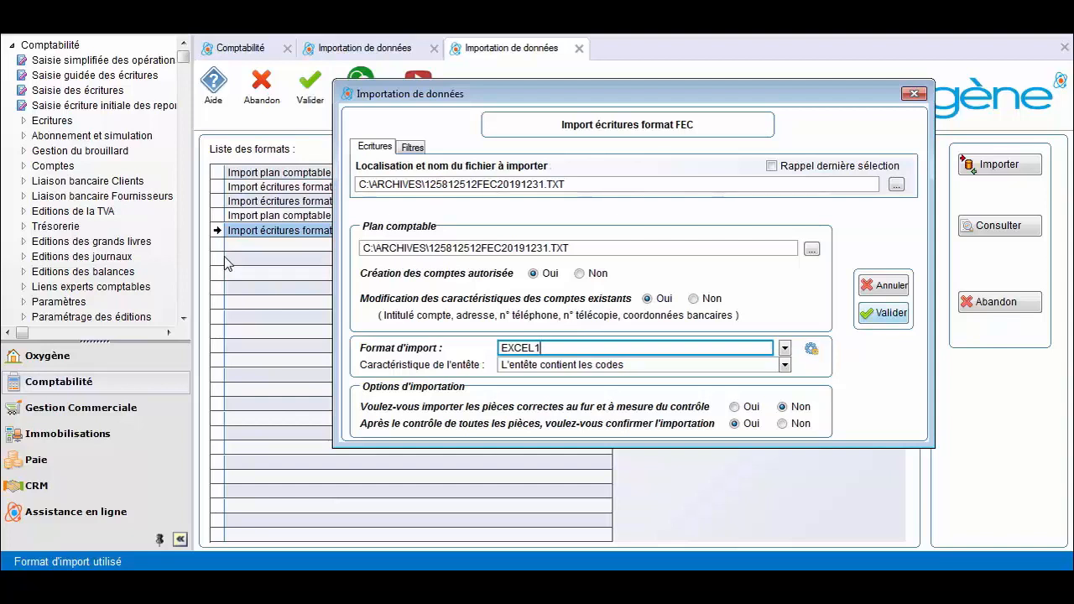
pyautogui.press('Return')
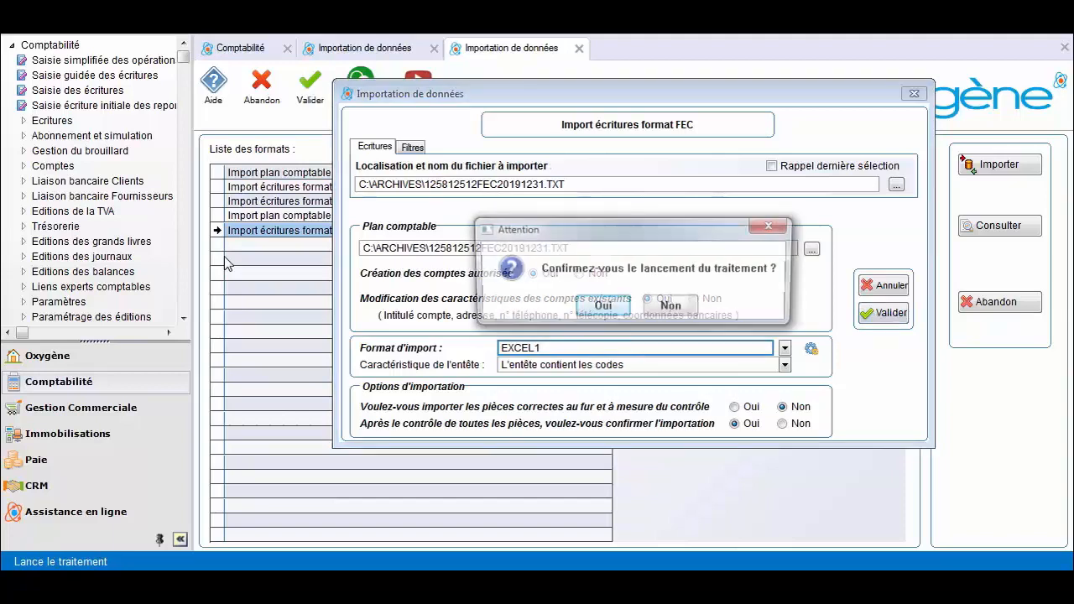
# Step: Confirm the import, validate the 336 accepted entries across 1,300 lines, and acknowledge completion
pyautogui.press('Return')
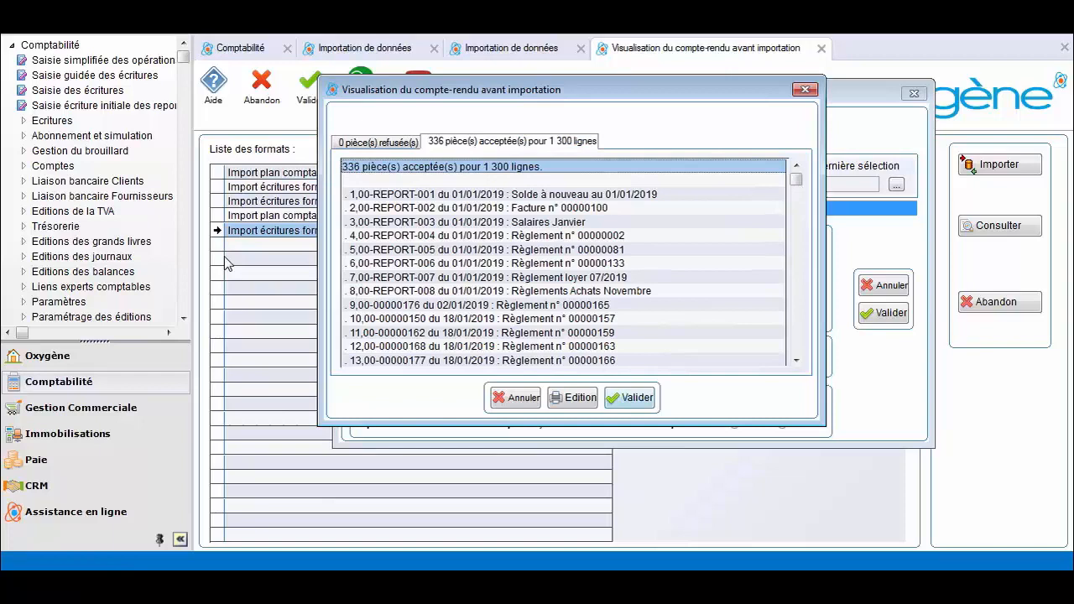
pyautogui.click(630, 398)
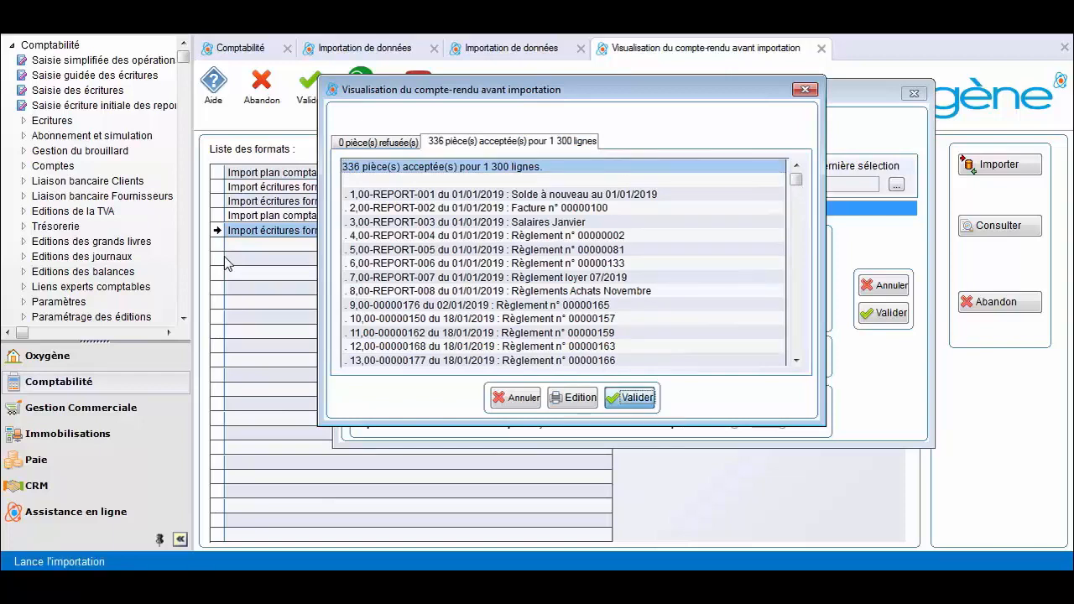
pyautogui.click(540, 295)
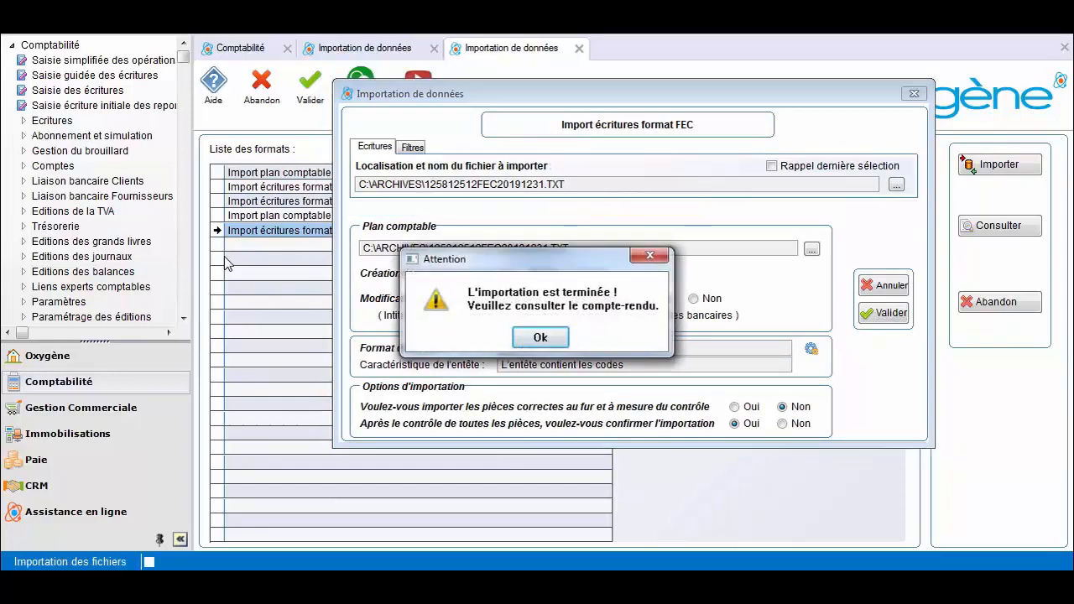
pyautogui.press('Return')
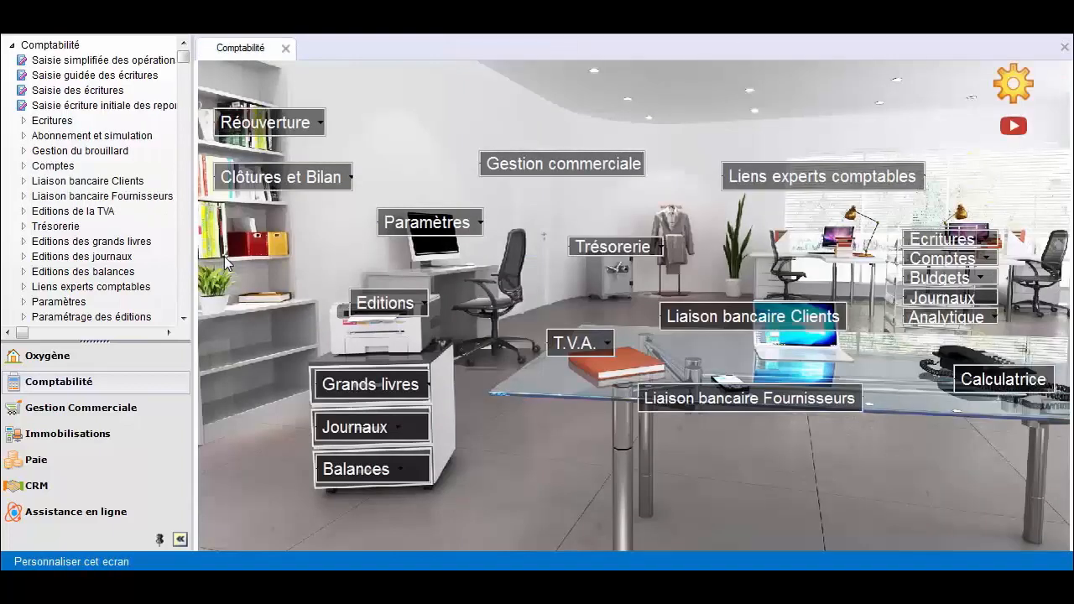
pyautogui.click(942, 239)
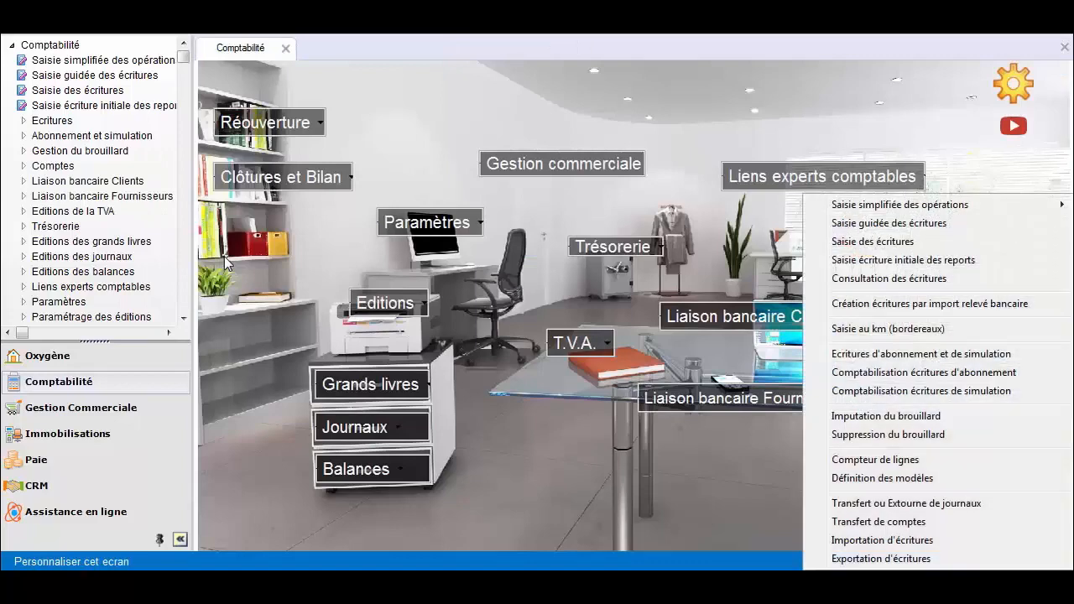
pyautogui.click(889, 279)
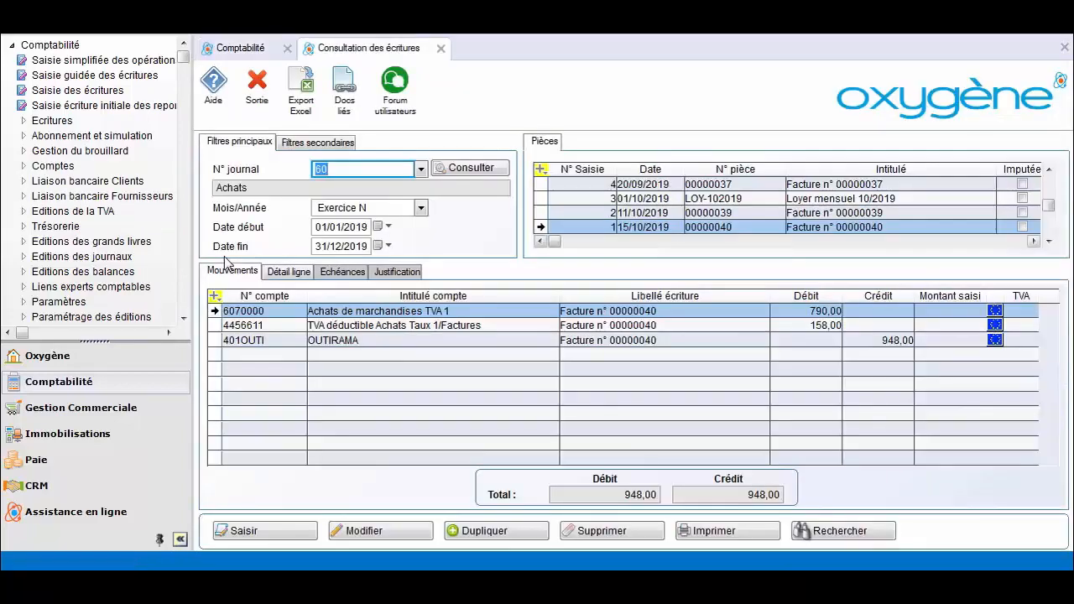
pyautogui.click(736, 213)
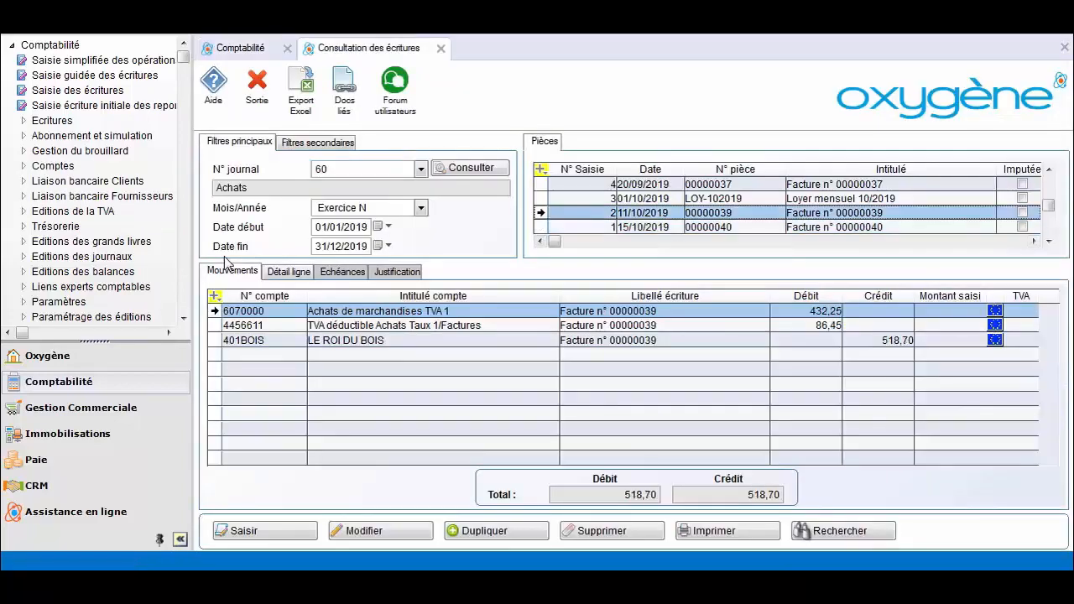
pyautogui.click(736, 199)
pyautogui.press('Up')
pyautogui.click(420, 169)
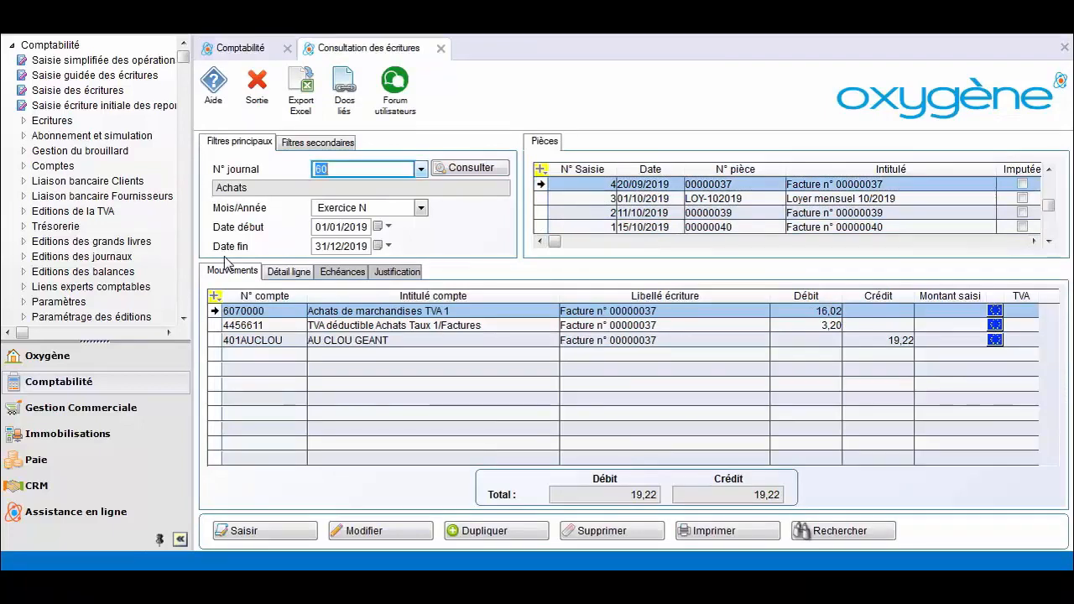
pyautogui.press('Down')
pyautogui.press('Return')
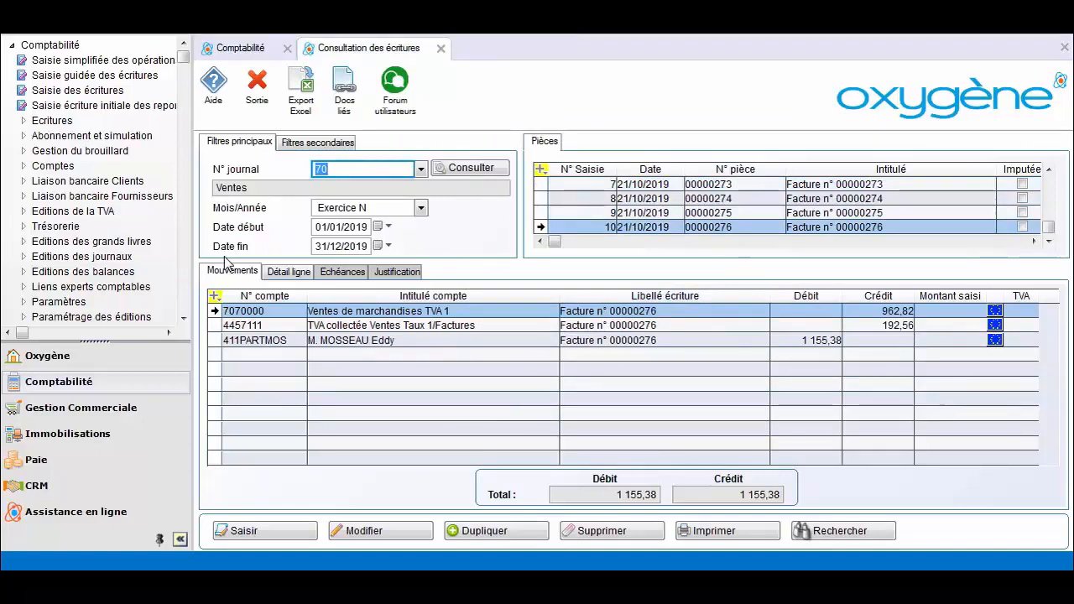
pyautogui.press('Escape')
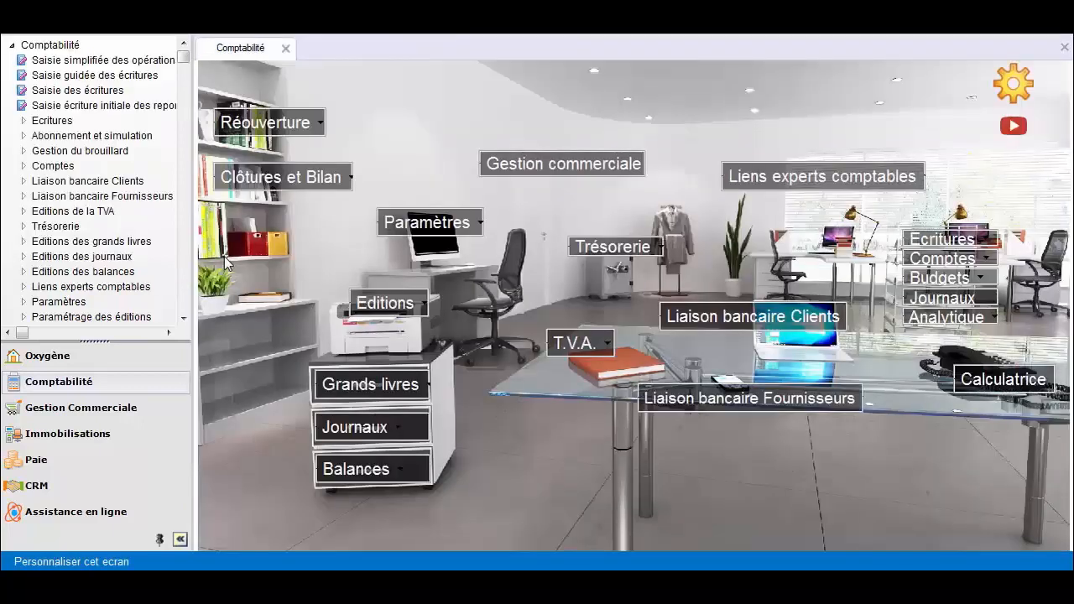